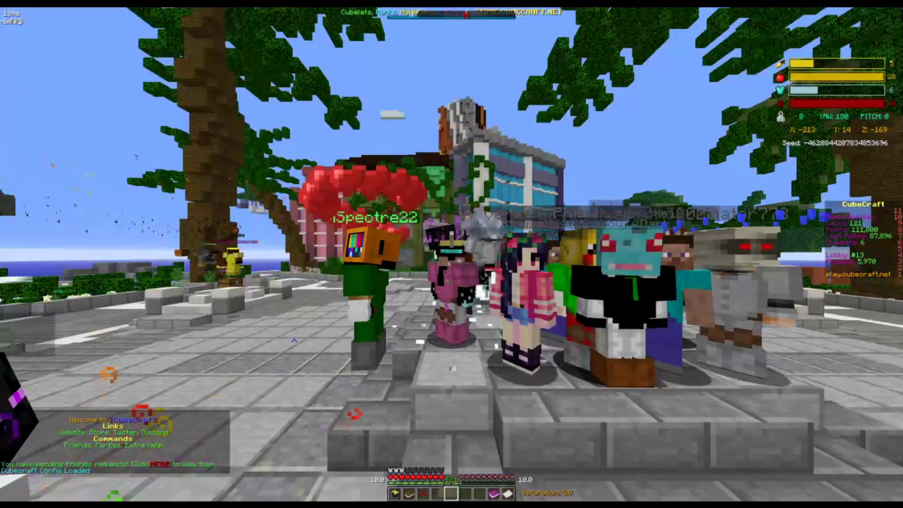
Walk through the server lobby and view the macro button screen of the Cubecraft configuration
key(w)
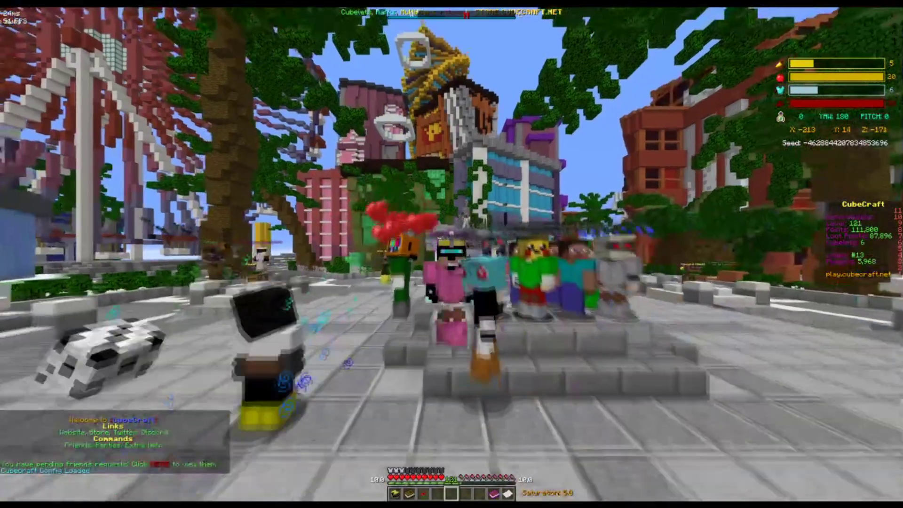
key(w)
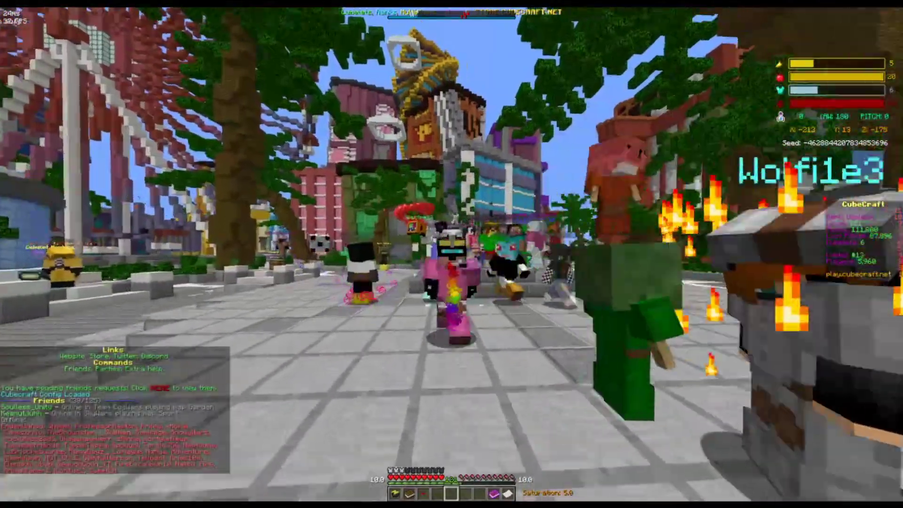
key(w)
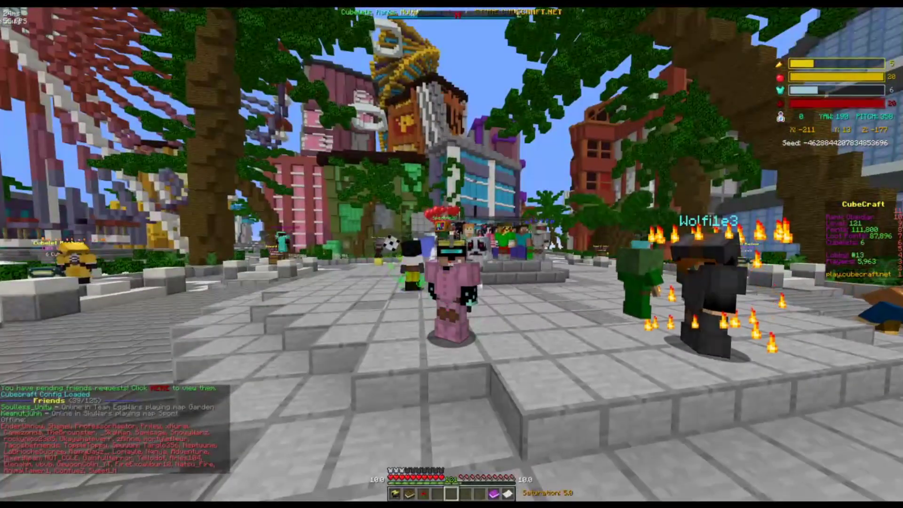
key(grave)
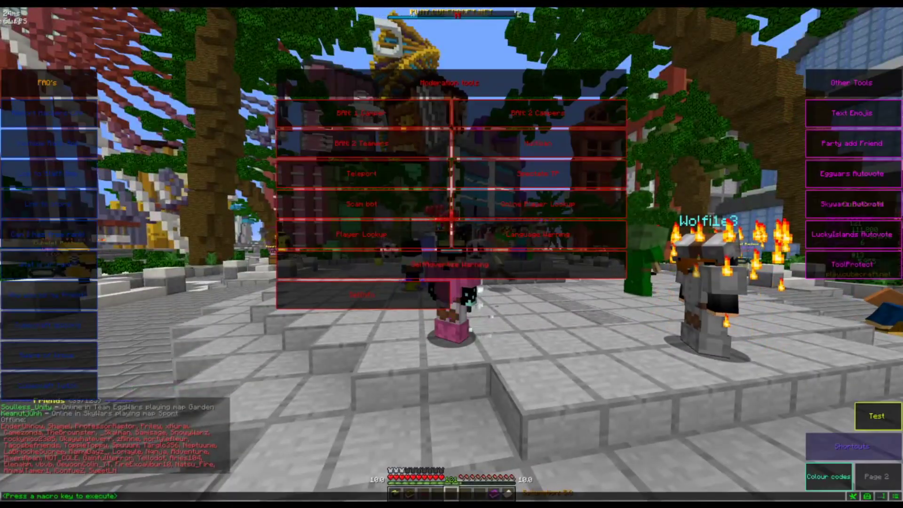
key(Escape)
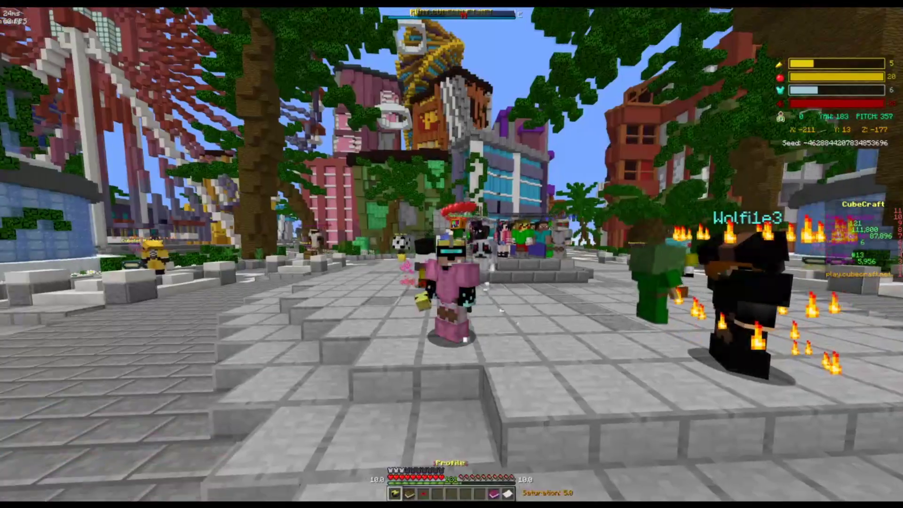
Leave the server, load the MacroMod Tutorial world and view its macro button screen
key(Escape)
click(450, 215)
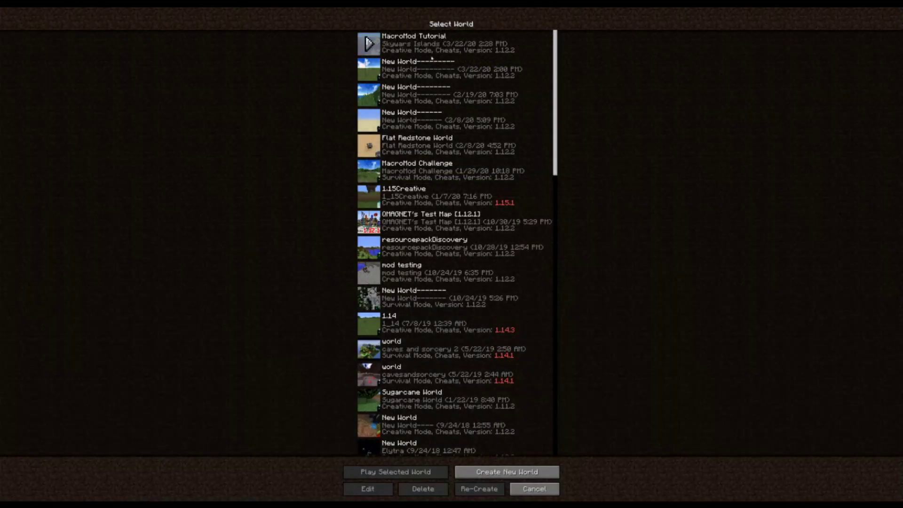
click(451, 44)
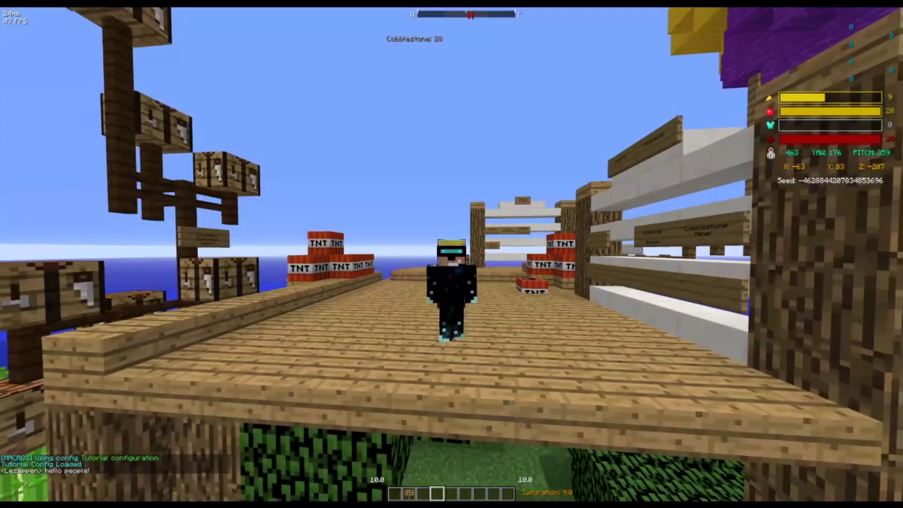
key(grave)
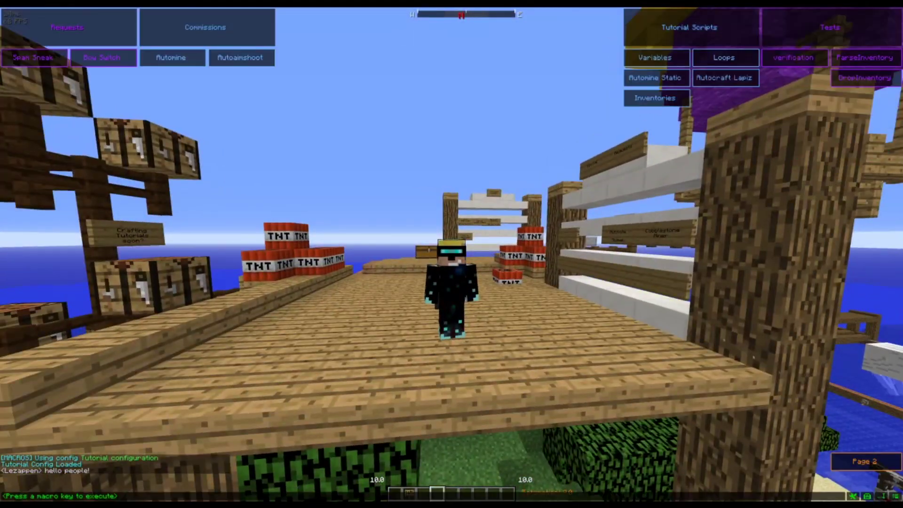
key(Escape)
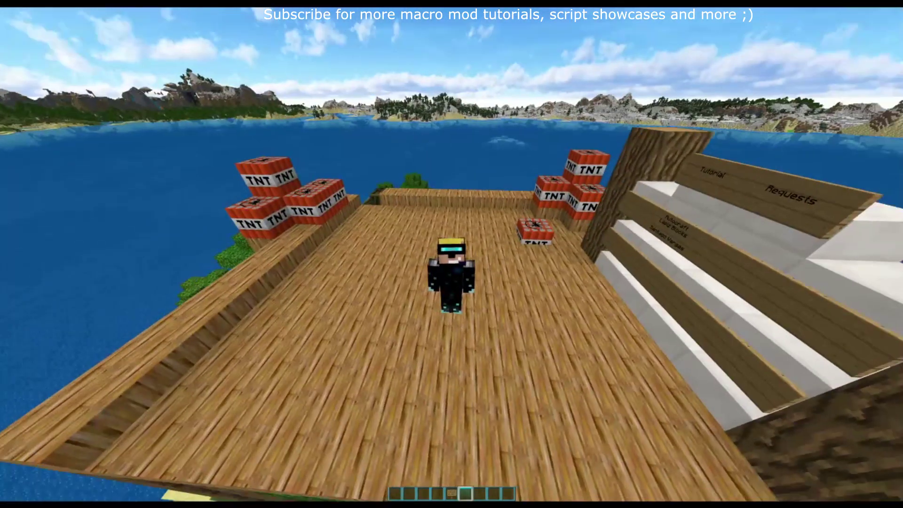
Open the onConfigChange event binding of the Tutorial configuration for editing
key(grave)
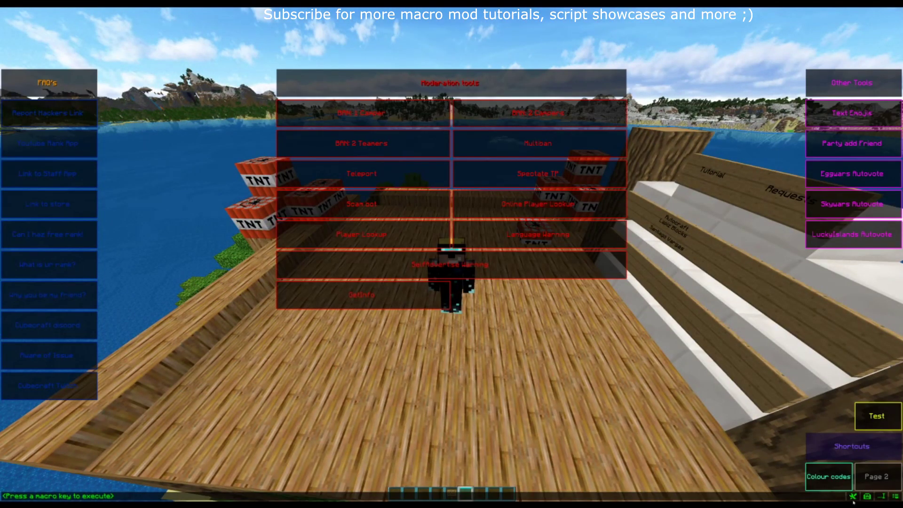
click(852, 496)
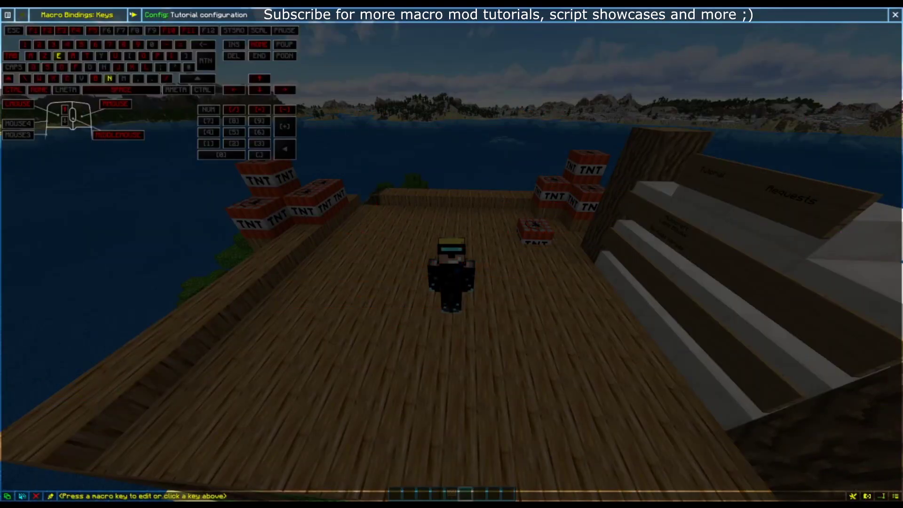
click(134, 15)
click(254, 32)
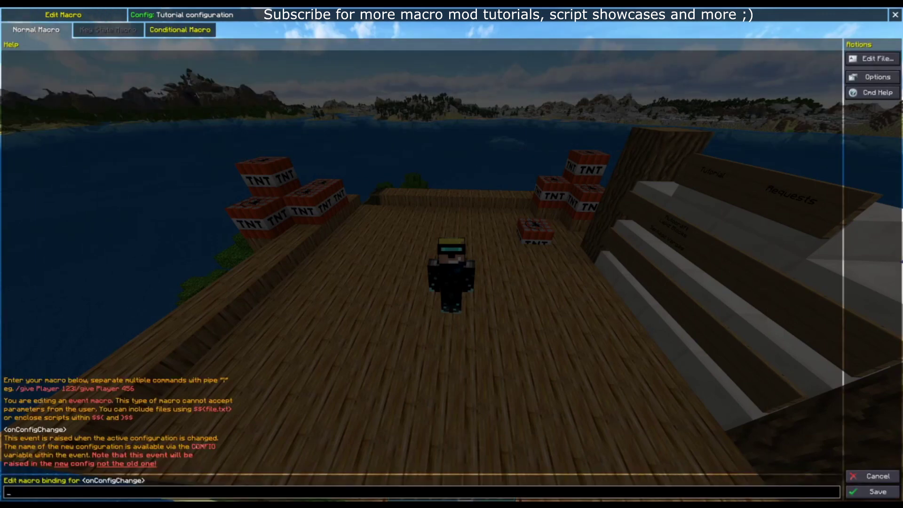
Enter a script block in the onConfigChange binding that includes the text file $$<onConfigChange.txt>
text($$()
text(}$$)
text($$)
text(.txt)
key(shift+Home)
key(shift+End)
key(Left)
key(Left)
key(Left)
key(Left)
key(Left)
key(Left)
key(Left)
key(Left)
key(BackSpace)
key(BackSpace)
key(BackSpace)
key(BackSpace)
key(BackSpace)
text(onConfigChange)
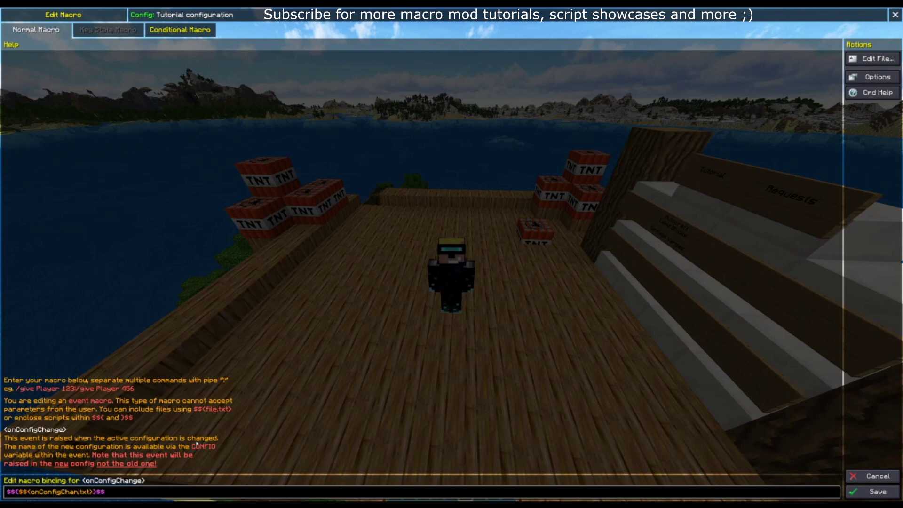
Append Tutorial to the included file's name, making it onConfigChangeTutorial.txt, and save the event binding
text(Tutorial)
key(shift+Home)
key(shift+Right)
key(shift+Right)
key(shift+Right)
key(shift+Right)
key(shift+Right)
key(shift+Right)
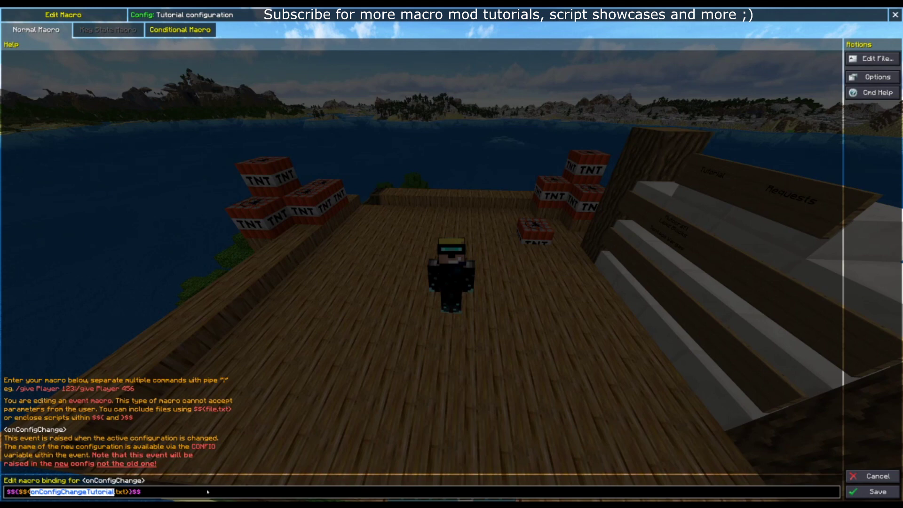
click(877, 491)
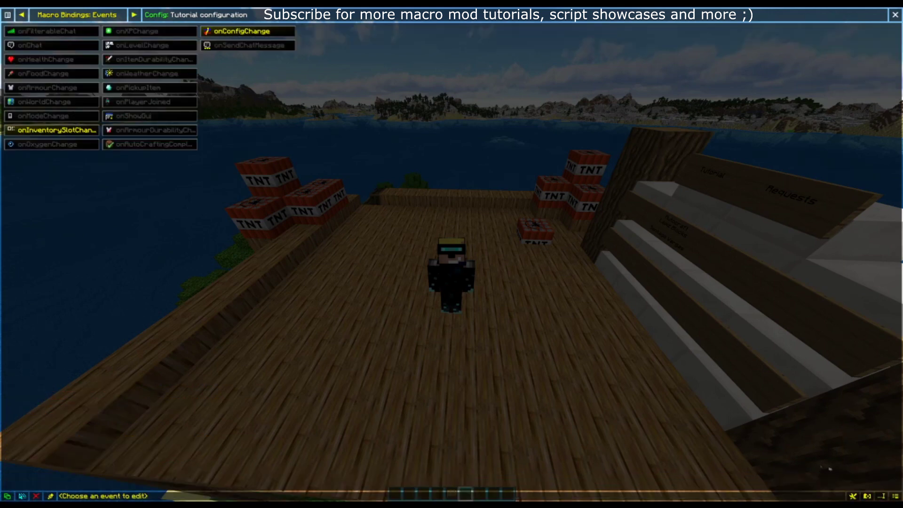
Create a text file named onConfigChangeTutorial in the macro text editor and open it
click(880, 496)
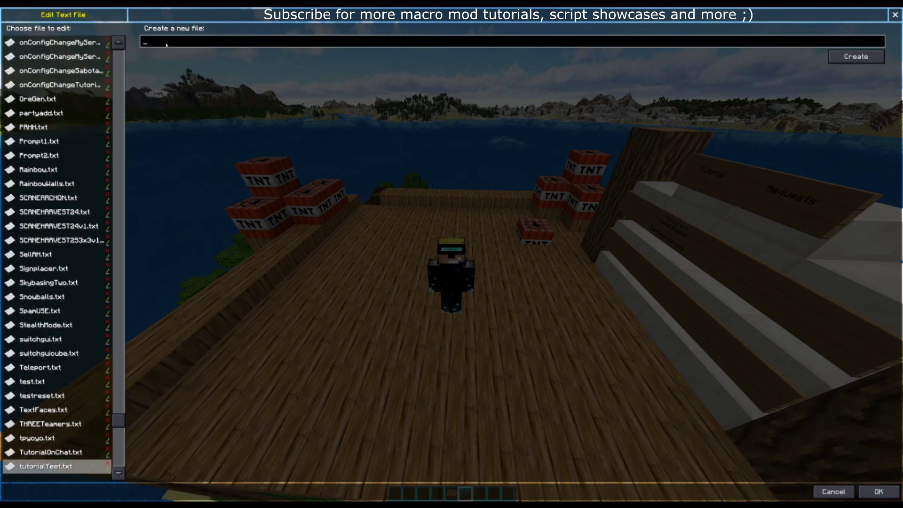
text(onConfigC)
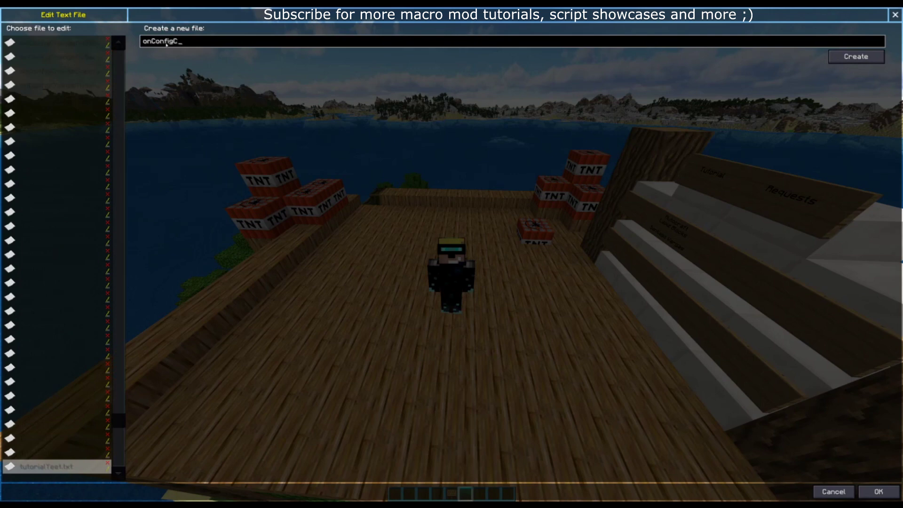
text(hangeTur)
text(orial)
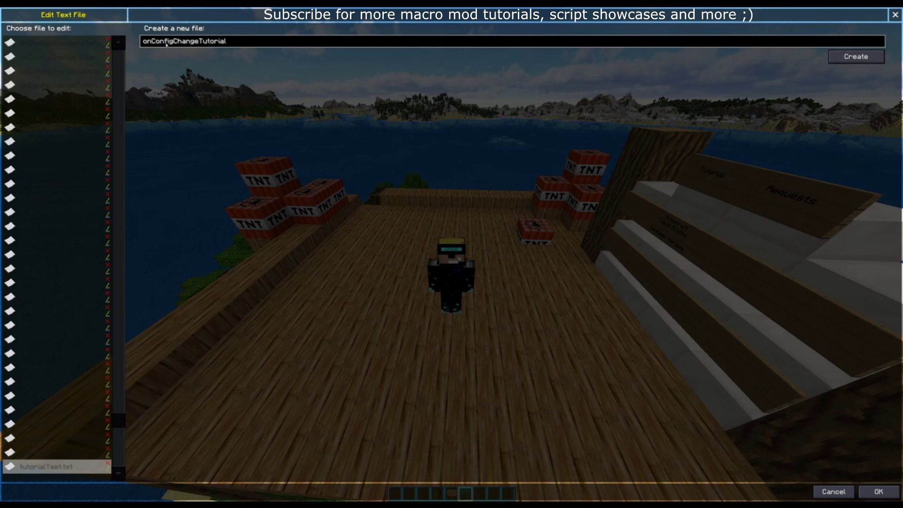
click(855, 56)
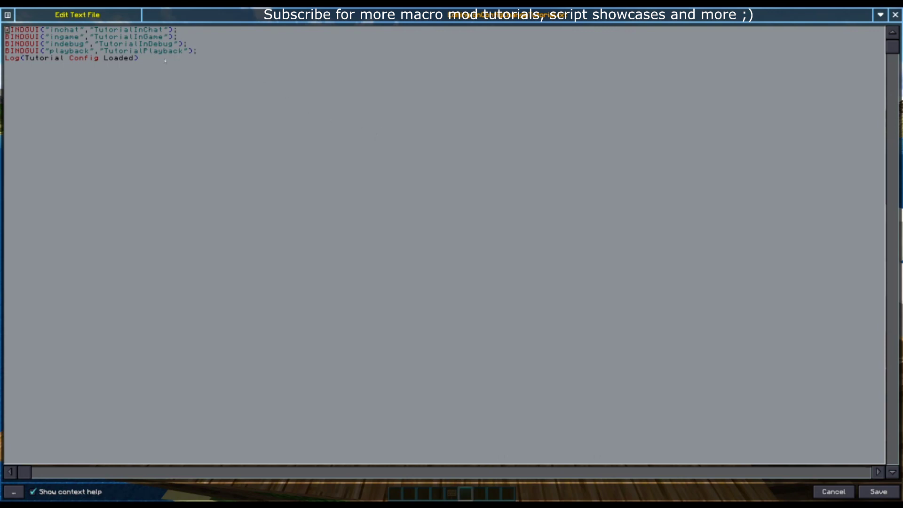
key(ctrl+a)
key(BackSpace)
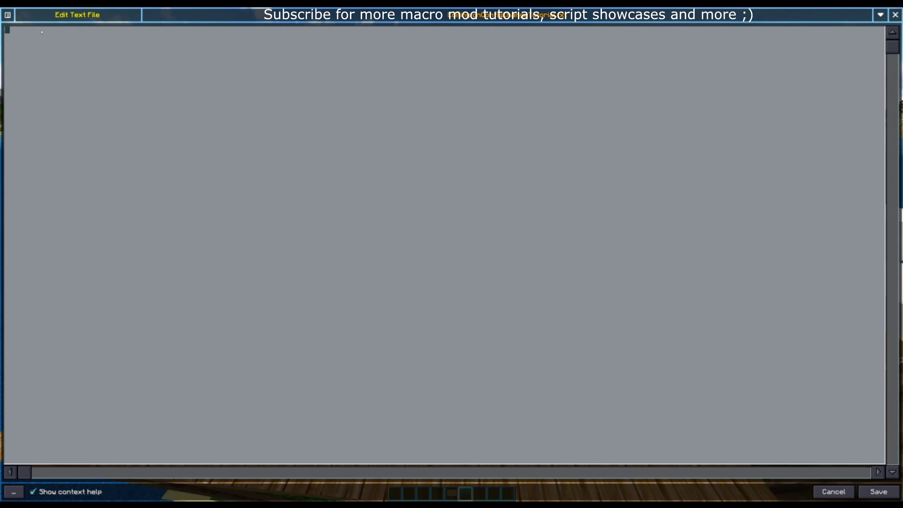
key(ctrl+z)
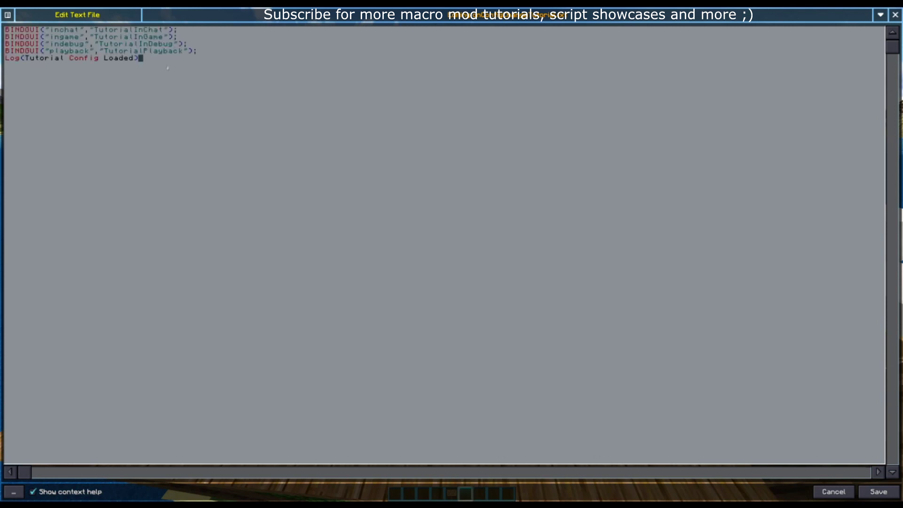
key(ctrl+a)
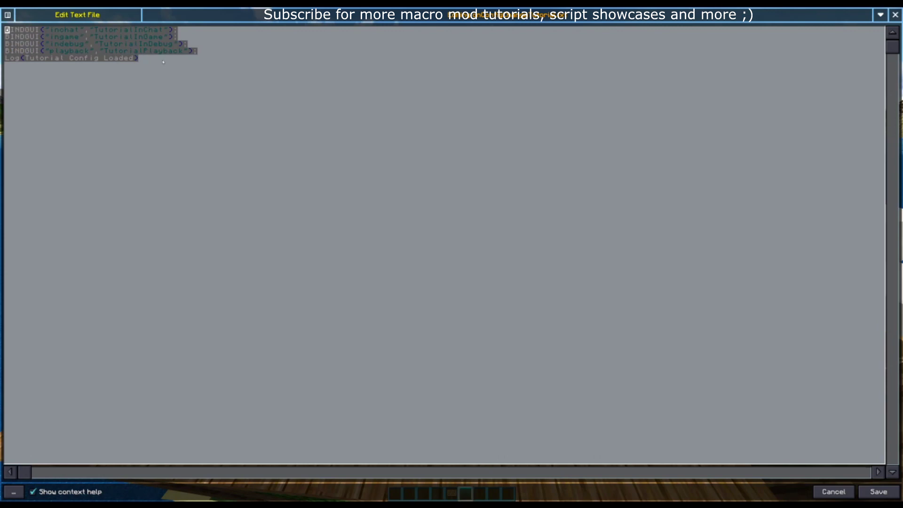
click(163, 61)
Examine the slot argument "inchat" and the screen argument "TutorialInChat" of the first BINDGUI line
click(183, 31)
key(Return)
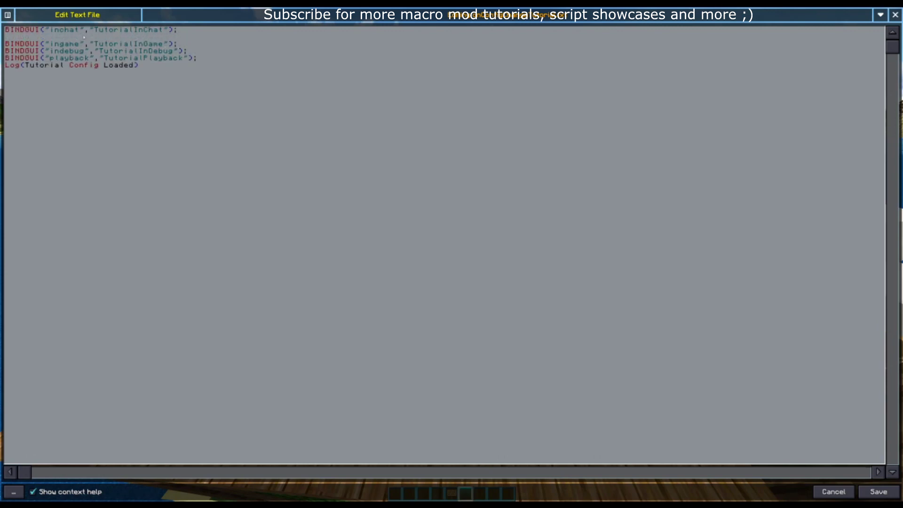
drag(50, 29, 80, 30)
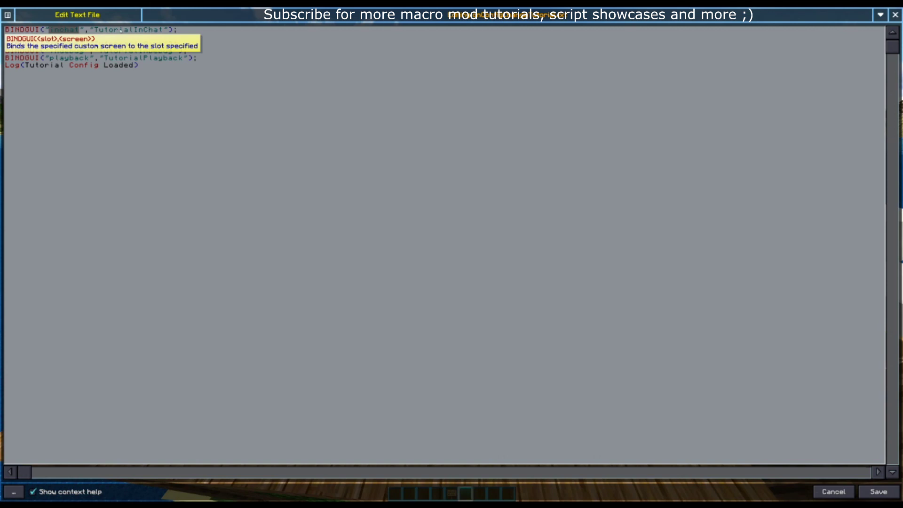
click(121, 29)
double_click(100, 29)
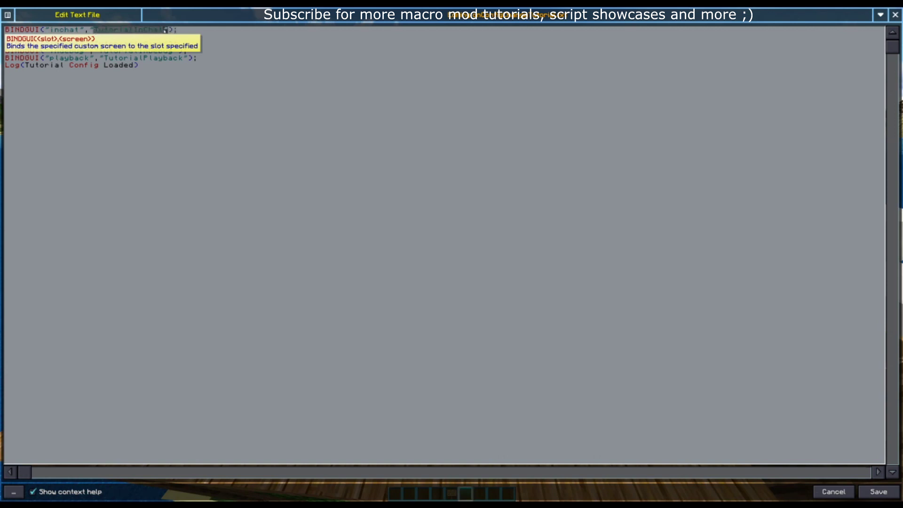
click(199, 36)
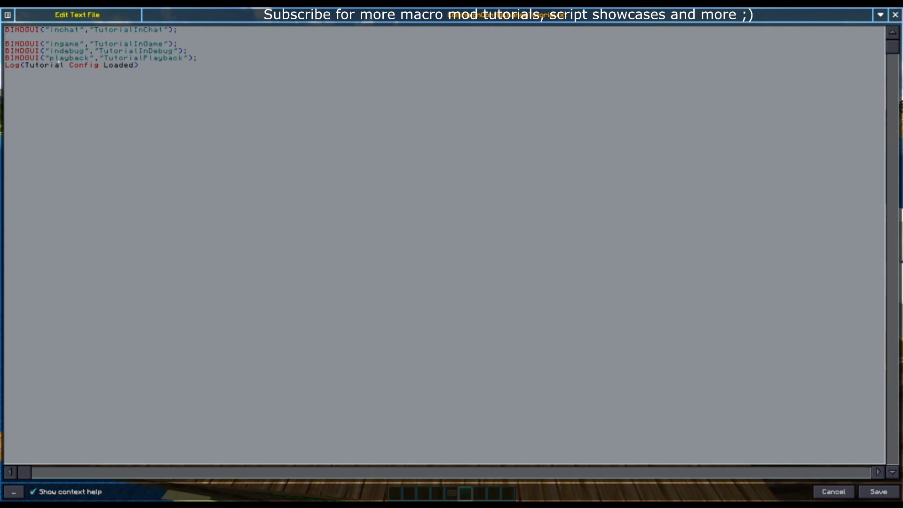
click(219, 60)
key(BackSpace)
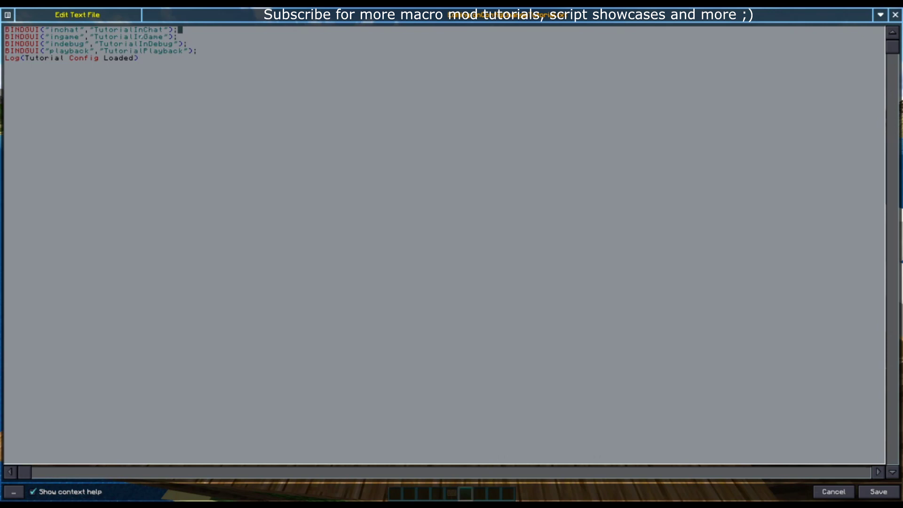
Save the onConfigChangeTutorial script and return to the game
click(140, 58)
click(869, 492)
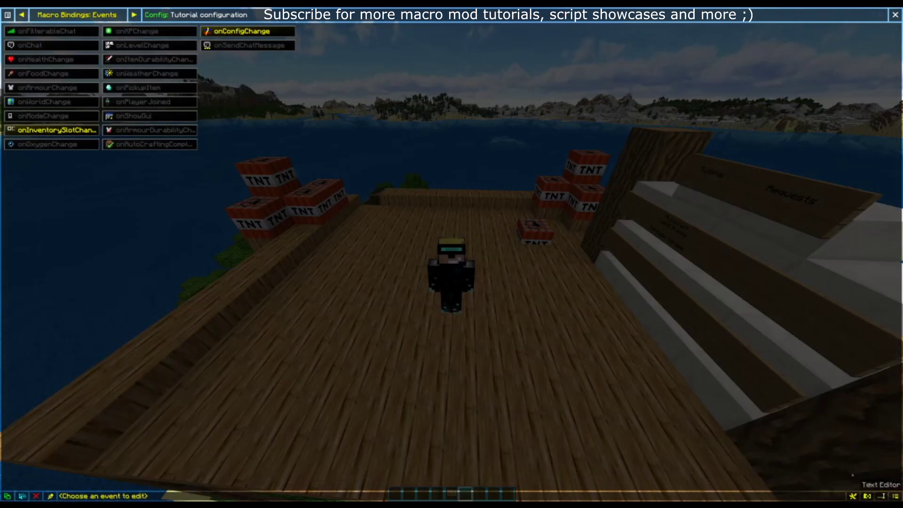
key(Escape)
key(Escape)
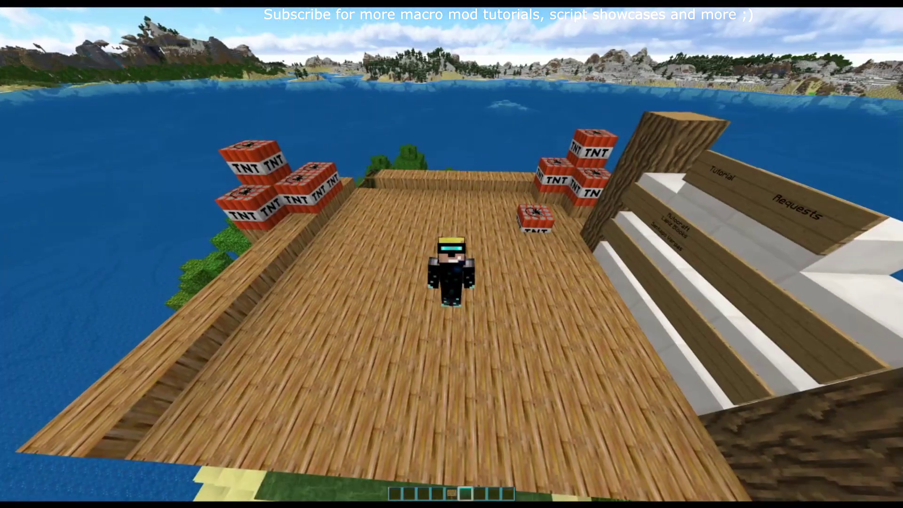
Switch the active macro configuration to Tutorial configuration
key(grave)
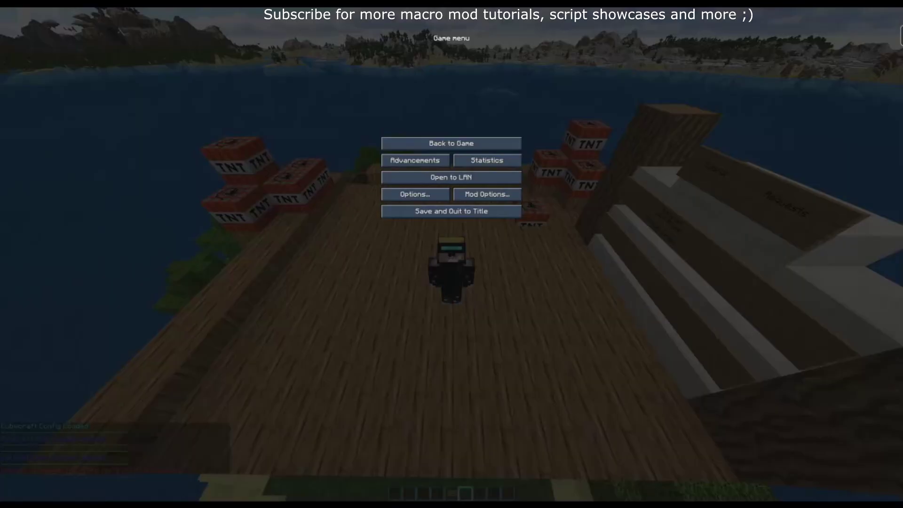
key(Escape)
key(grave)
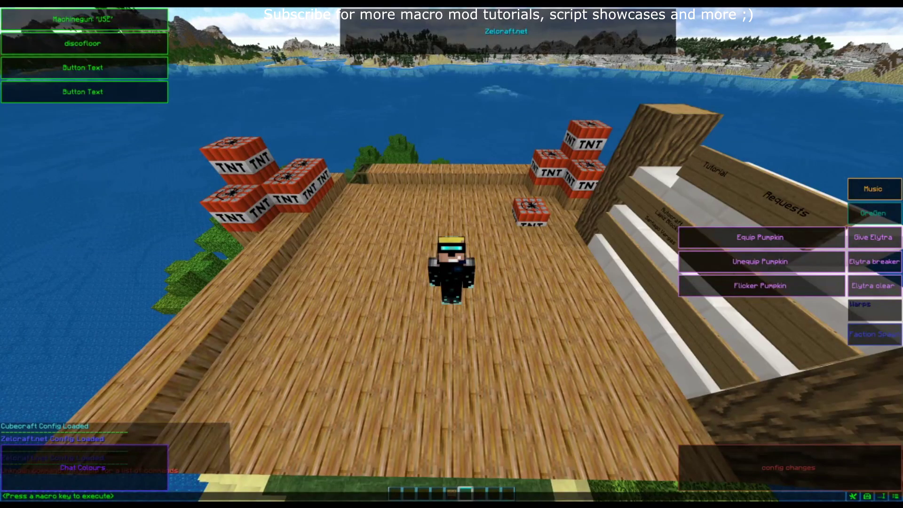
click(866, 496)
click(187, 19)
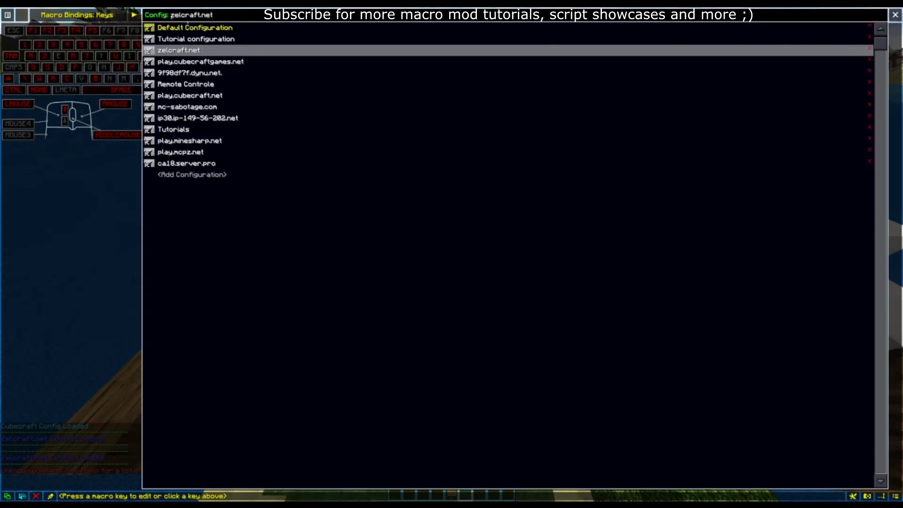
click(175, 39)
Close the macro bindings and bring up the macro button screen of the Tutorial configuration
key(Escape)
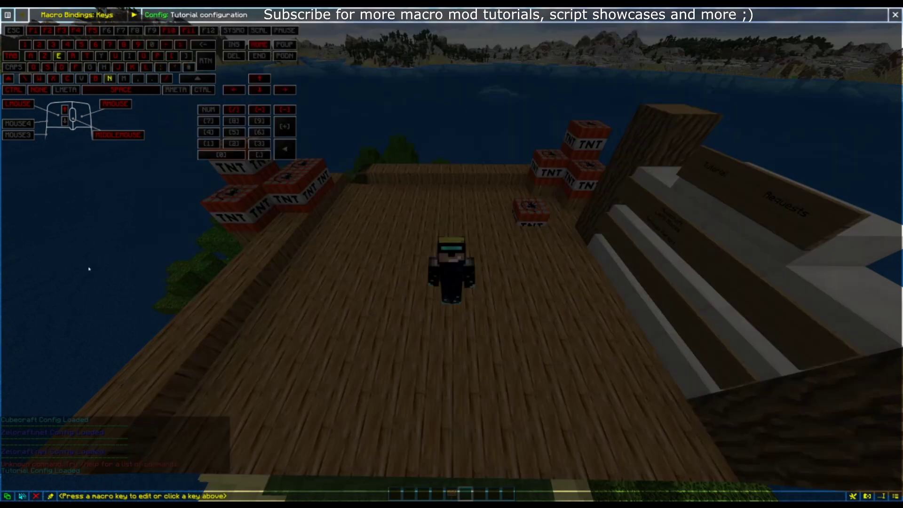
key(Escape)
key(Escape)
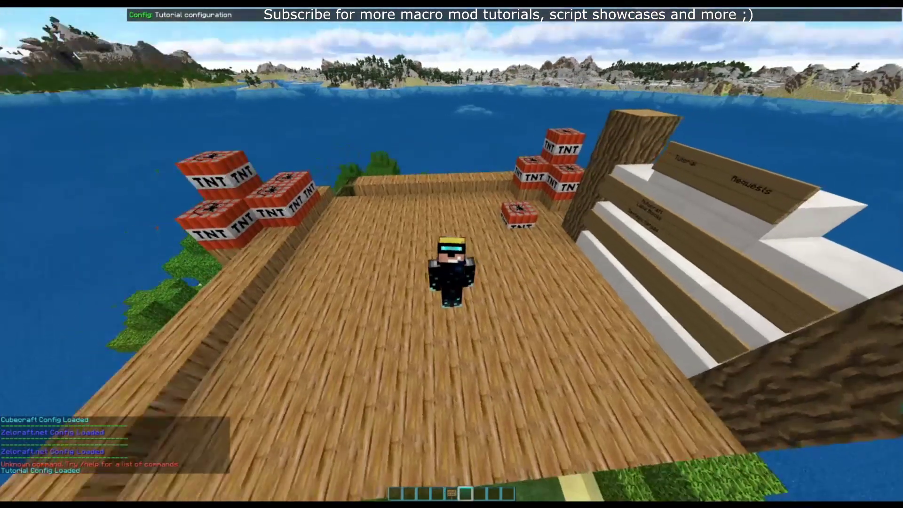
key(grave)
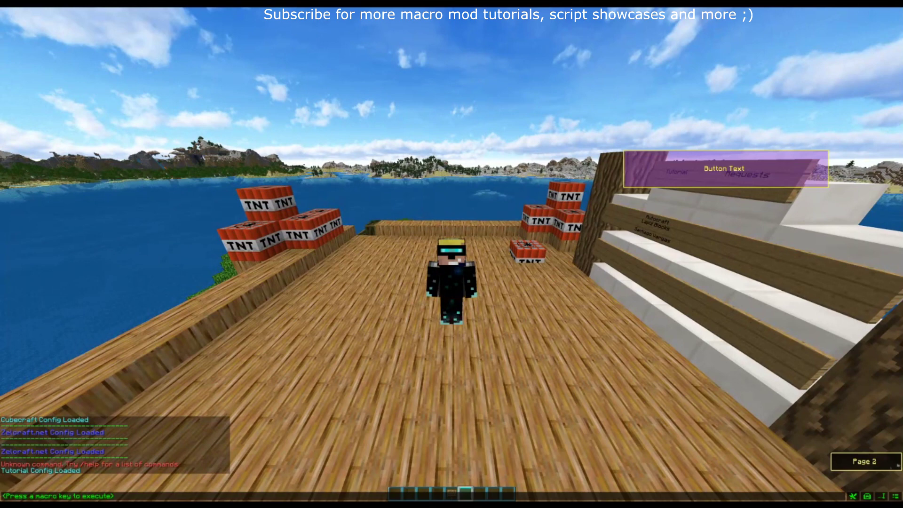
Test the page buttons by flipping repeatedly between page 1 and page 2 of the Tutorial playback screens
click(861, 463)
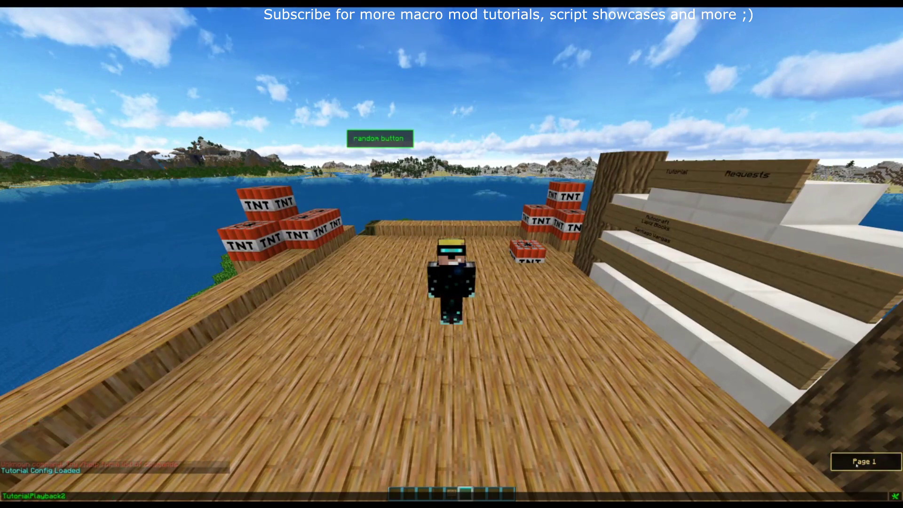
click(861, 463)
click(862, 463)
click(862, 463)
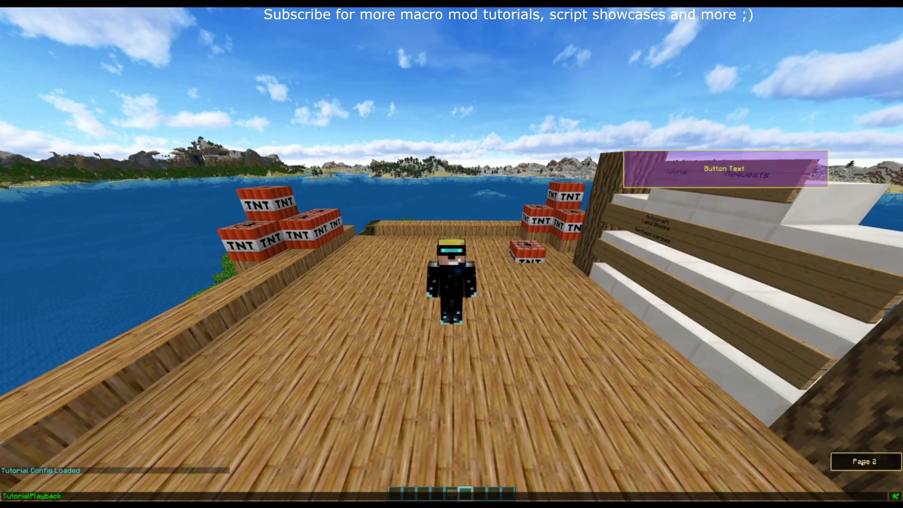
click(862, 463)
click(863, 463)
click(863, 463)
click(864, 463)
click(863, 463)
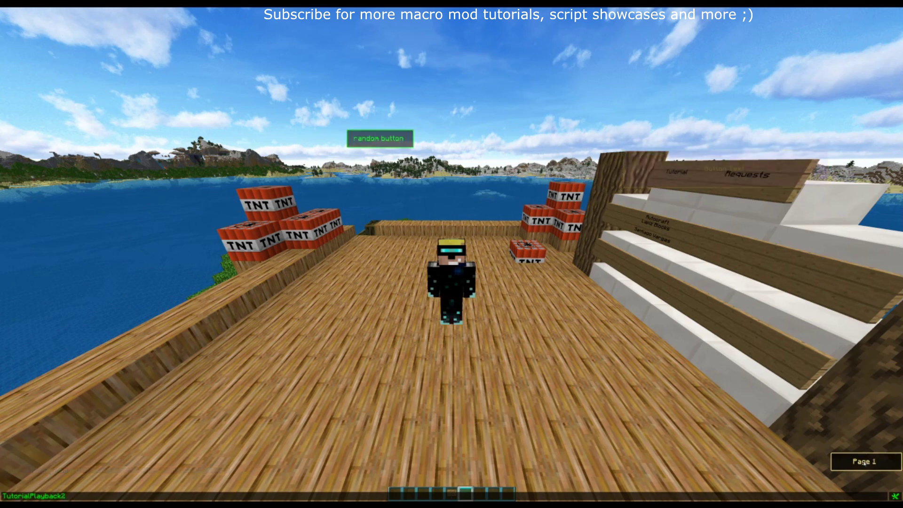
click(864, 463)
click(864, 463)
click(864, 463)
click(865, 463)
click(865, 464)
click(866, 463)
click(866, 464)
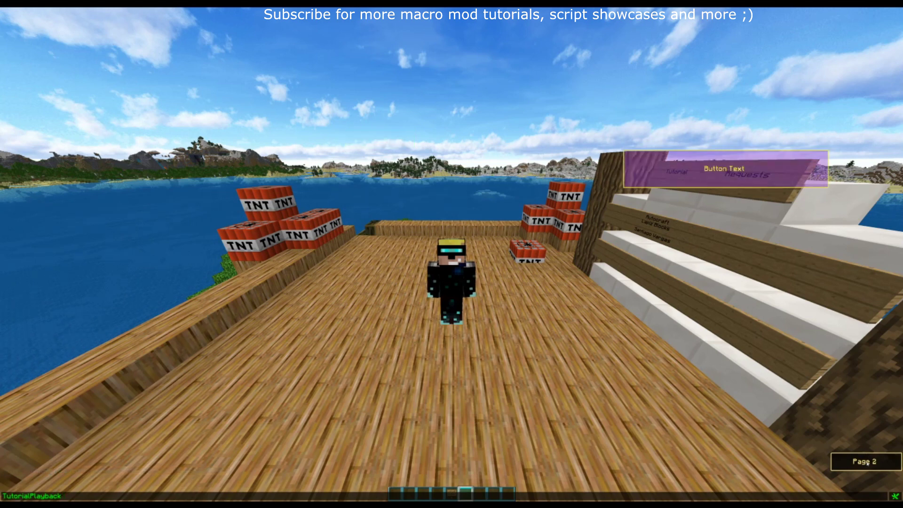
click(866, 464)
click(867, 464)
click(873, 463)
click(872, 463)
click(872, 463)
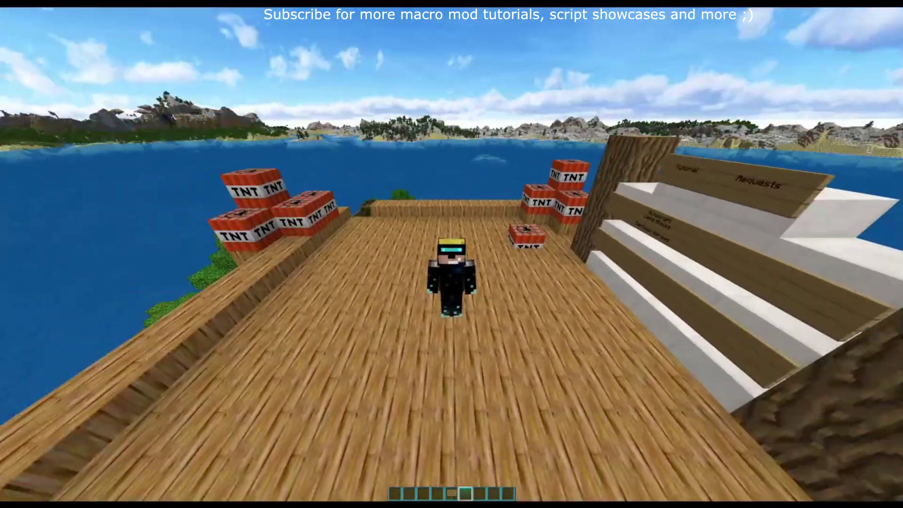
Reopen the onConfigChangeTutorial script for editing from the macro playback screen
key(grave)
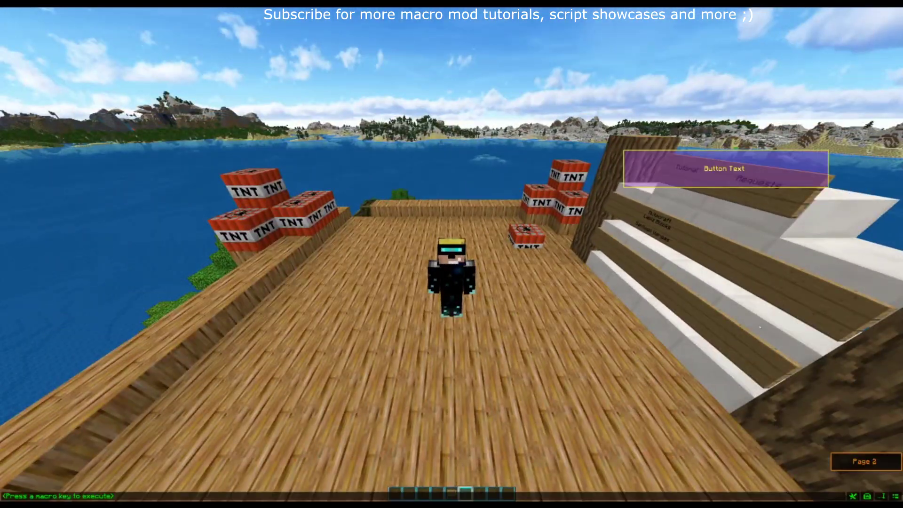
click(882, 496)
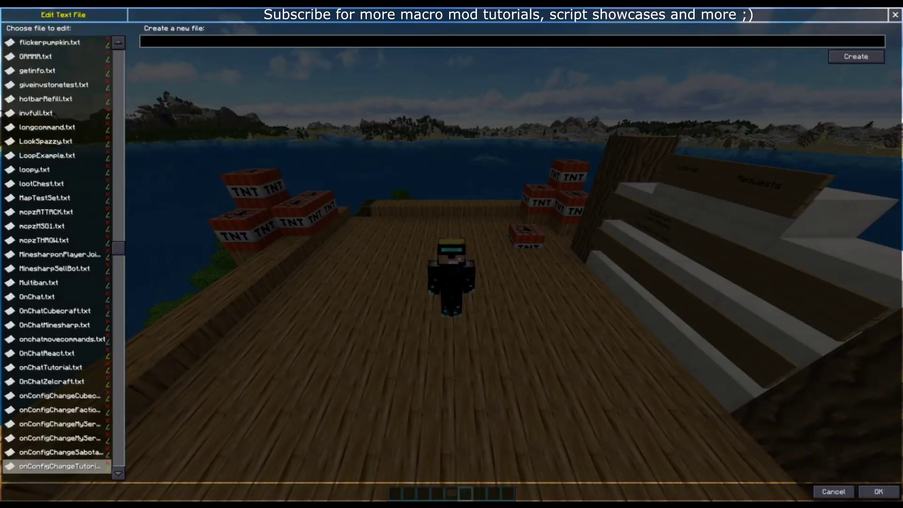
key(Return)
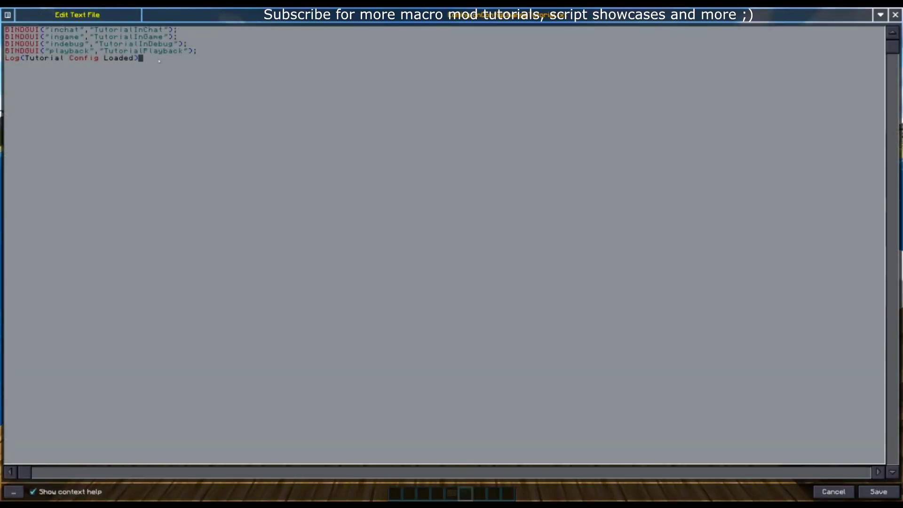
Add the line echo("hello people!") below the Log line, save the script and return to the game
key(Return)
key(Return)
key(Return)
text(echo(""))
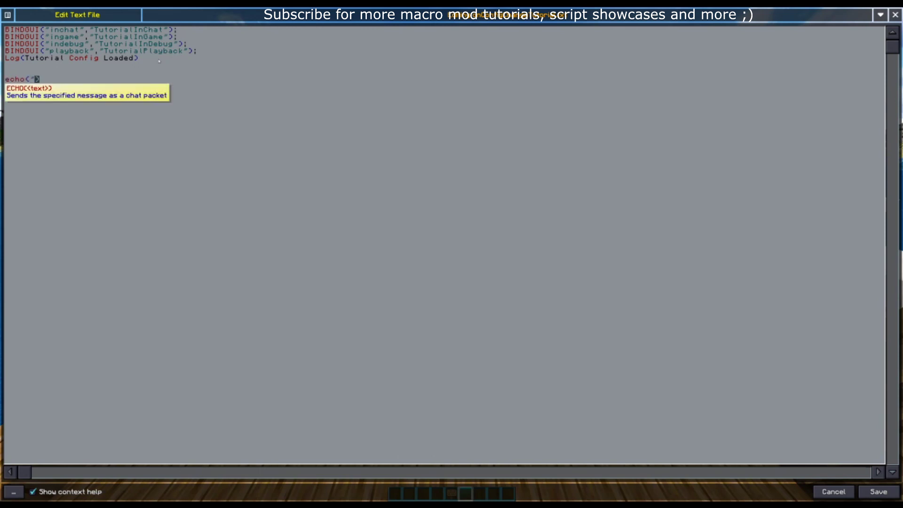
text(hello people!)
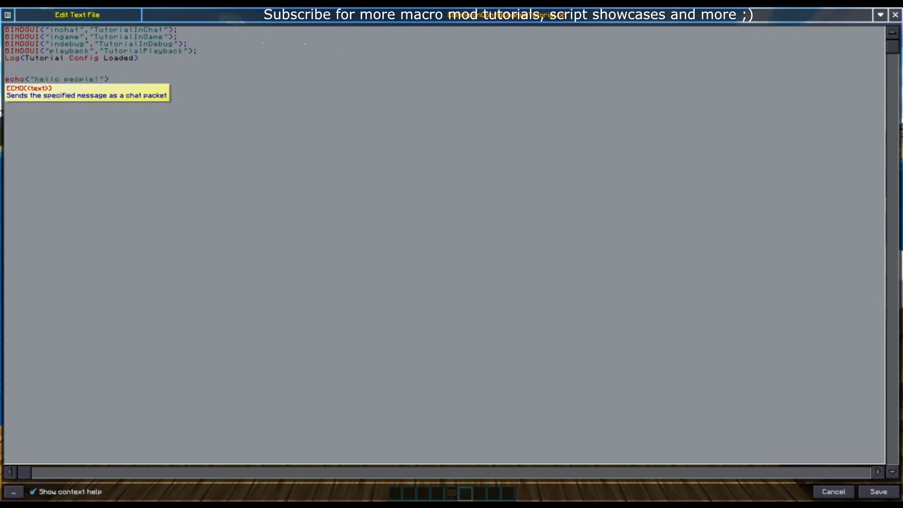
click(879, 491)
key(Escape)
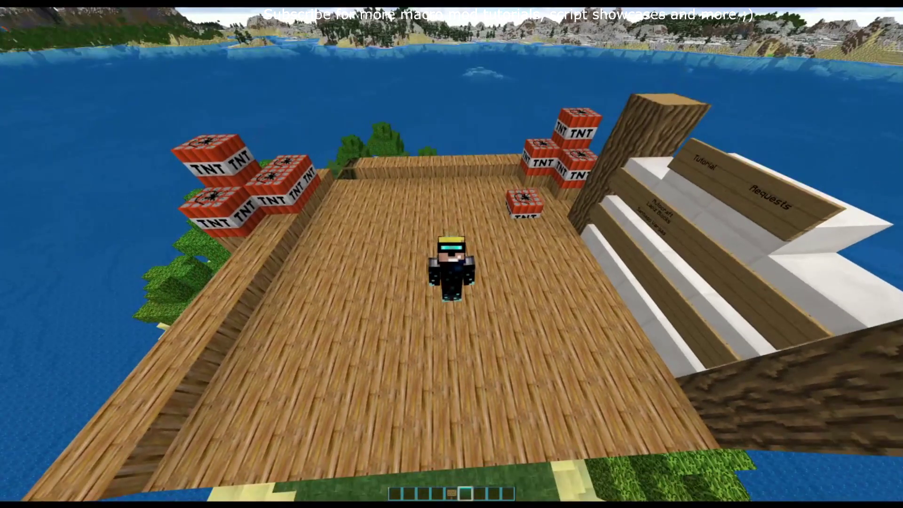
Open the macro key bindings and switch the active configuration to zelcraft.net
key(grave)
click(866, 496)
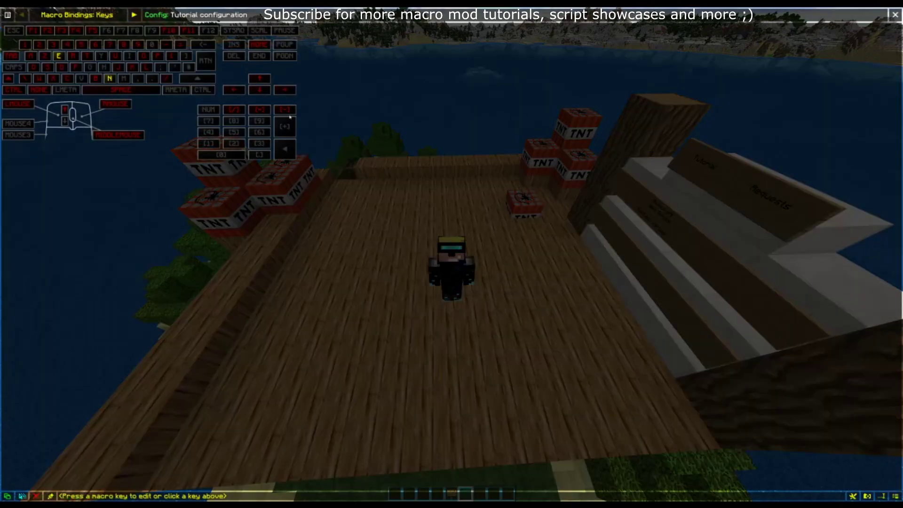
click(175, 14)
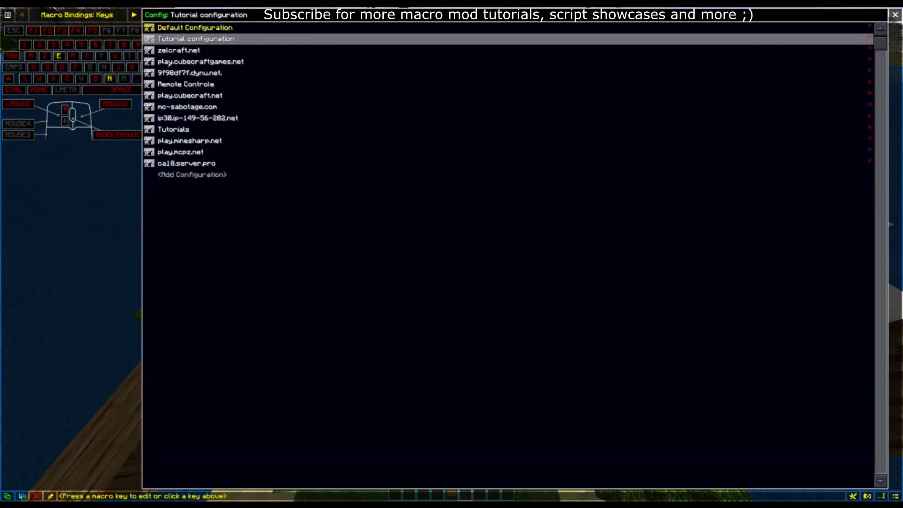
click(179, 50)
Switch the active configuration back to Tutorial configuration and return to the game to check the chat
click(170, 15)
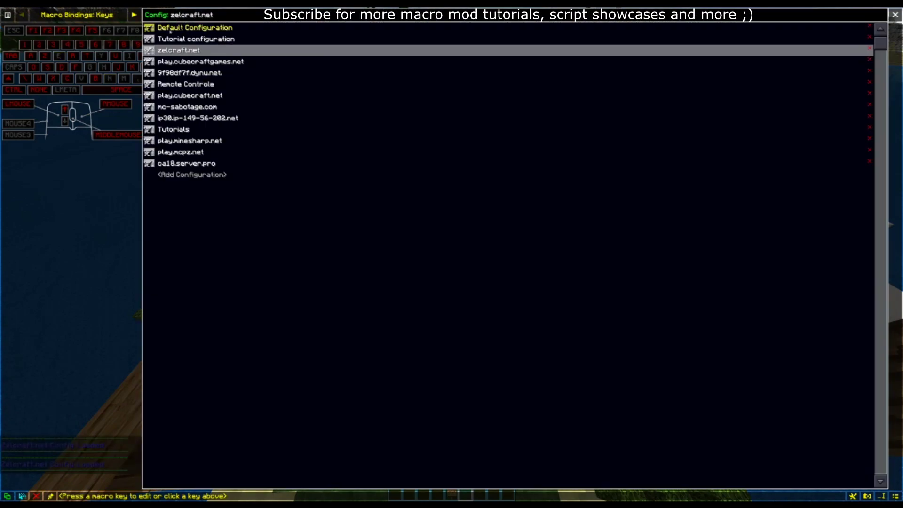
click(170, 39)
key(Escape)
key(Escape)
key(Escape)
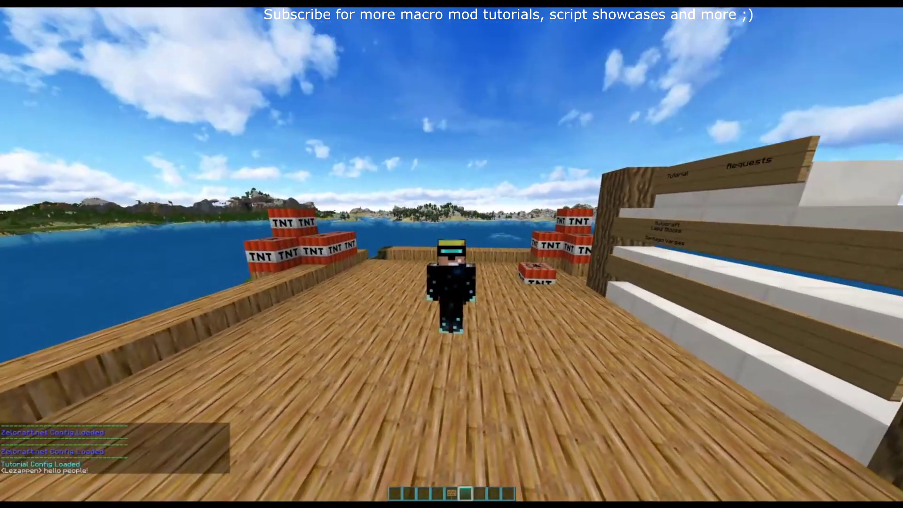
Look over the list of available macro configurations in the key bindings and return to the game
key(s)
key(grave)
click(867, 496)
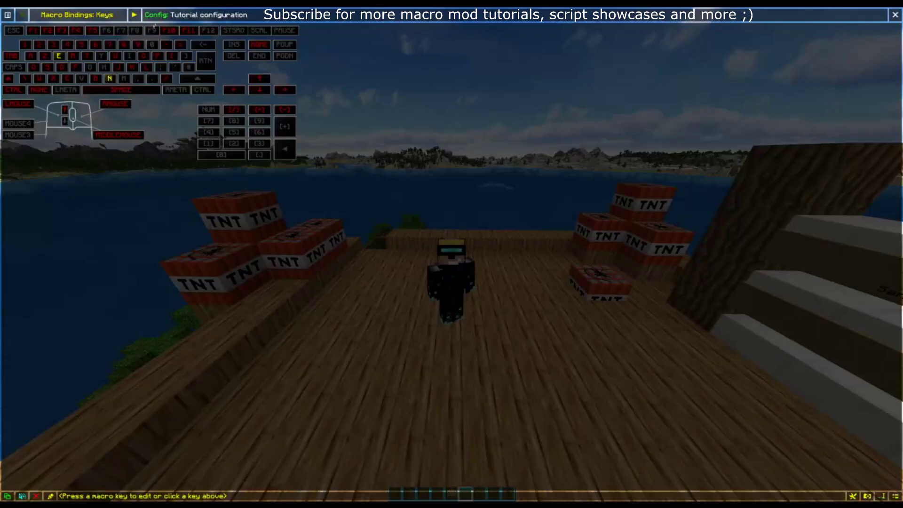
click(159, 18)
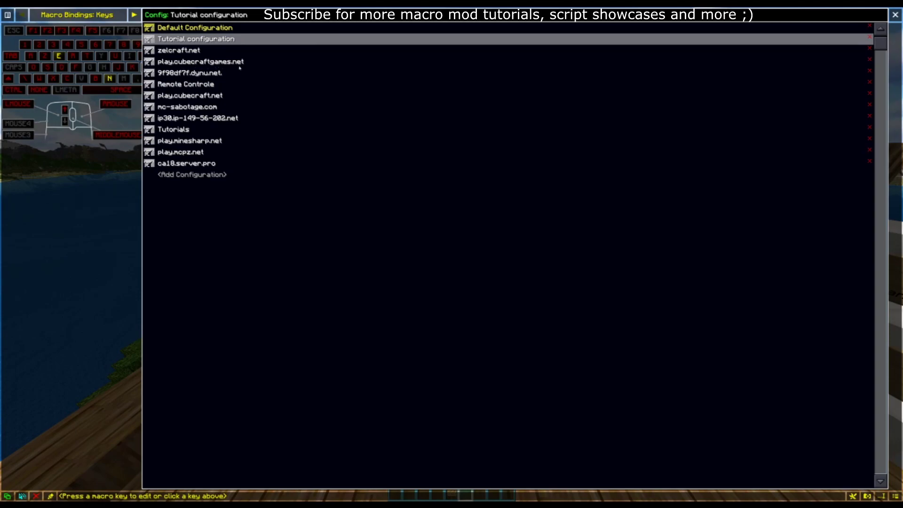
key(Escape)
key(Escape)
key(Escape)
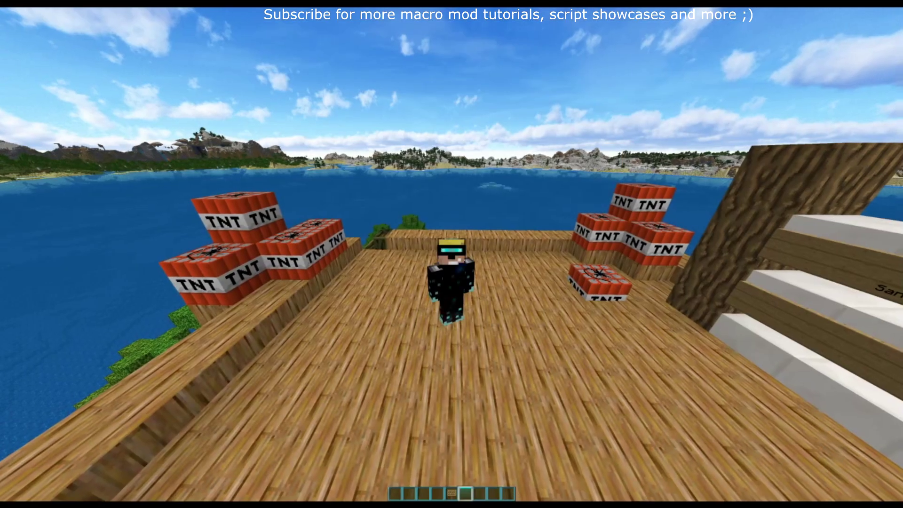
key(w)
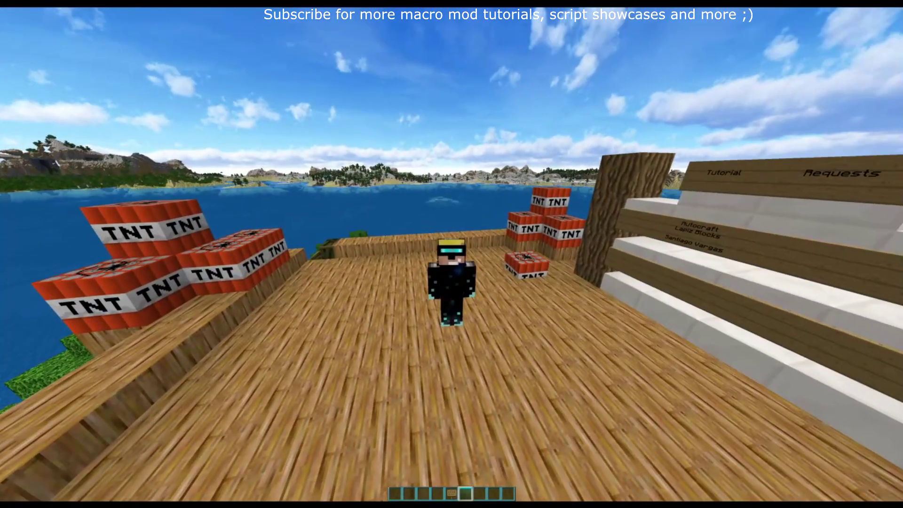
key(w)
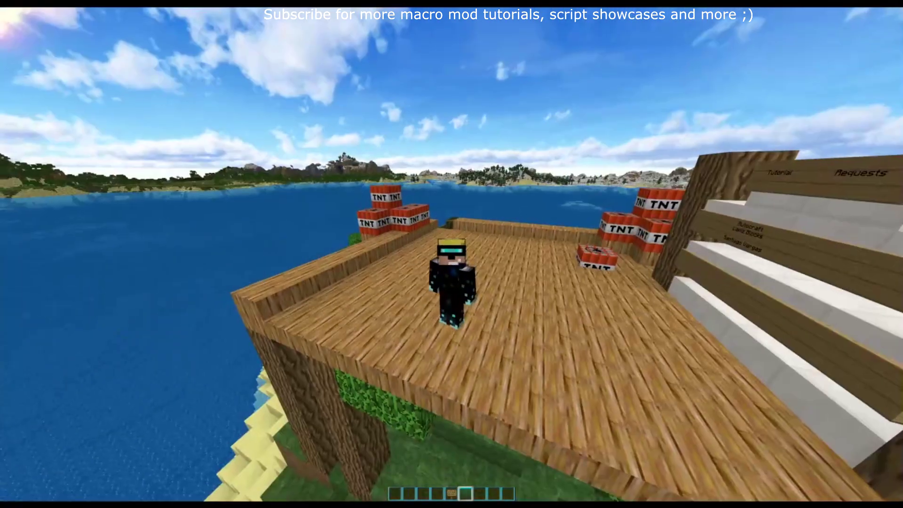